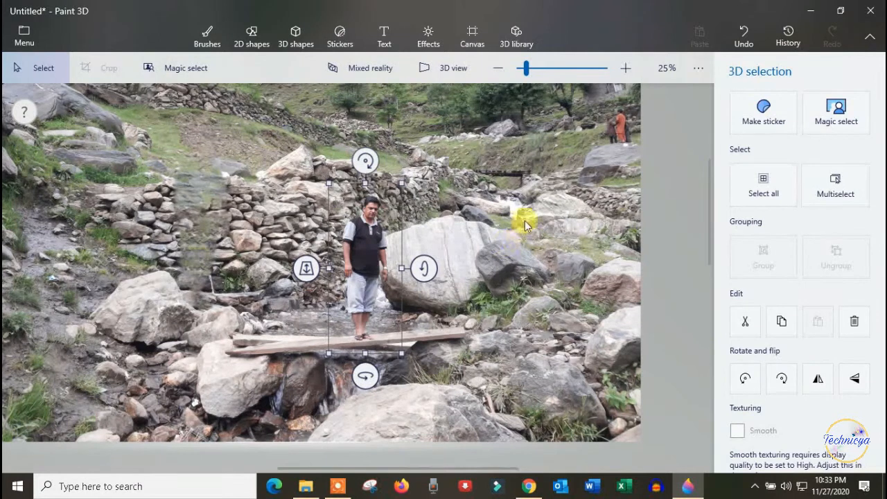
Select the cut-out man standing on the plank bridge and scale the cutout down from its corner.
left_click(504, 216)
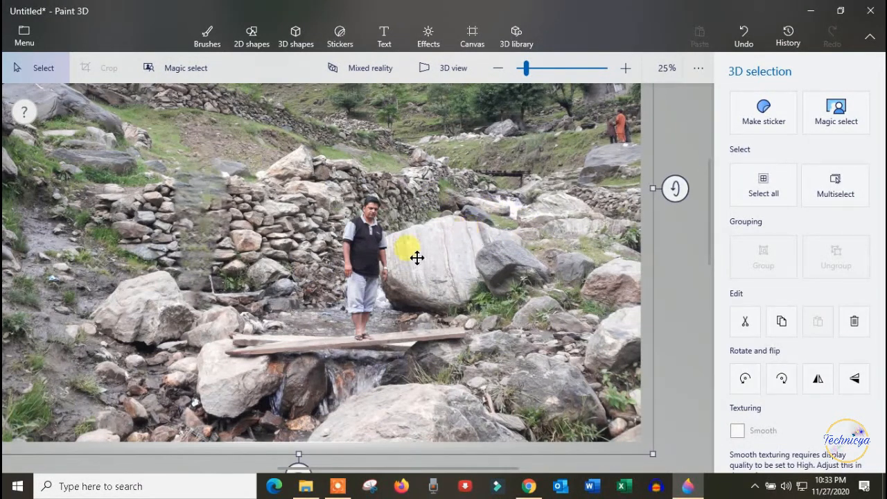
left_click(361, 239)
left_click_drag(398, 181, 364, 212)
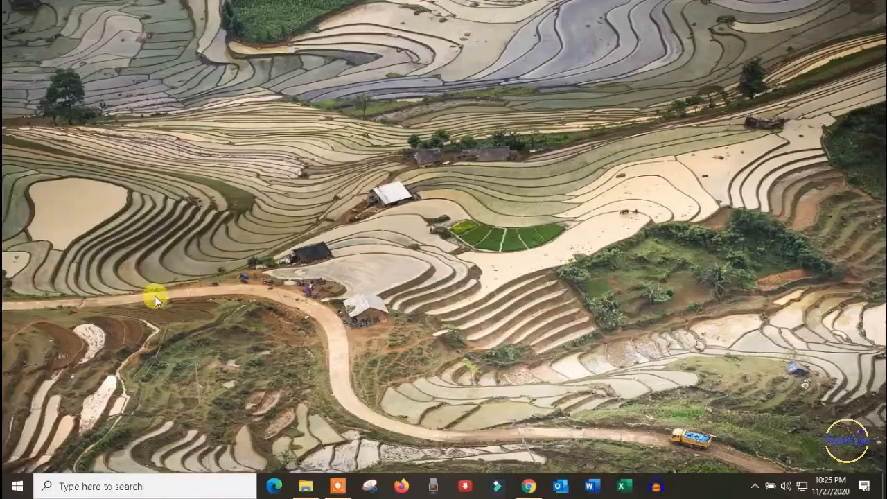
Find and open Paint 3D from Windows search and create a new blank project.
left_click(111, 487)
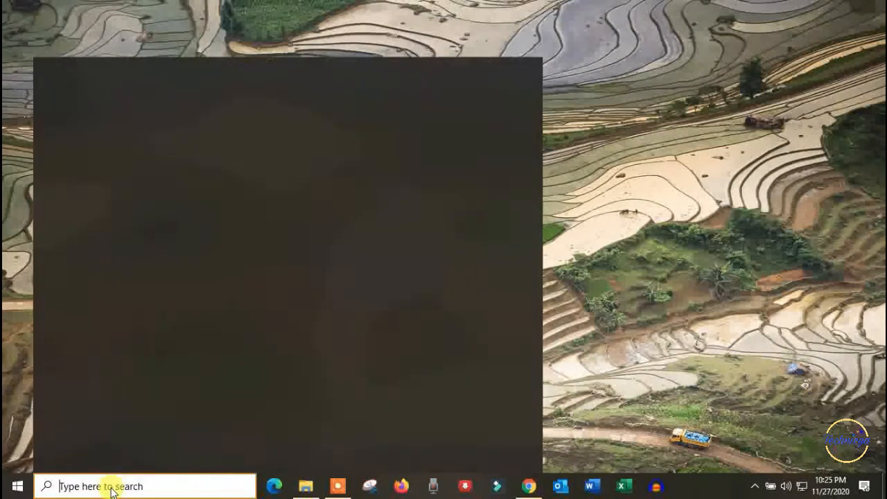
type("paint")
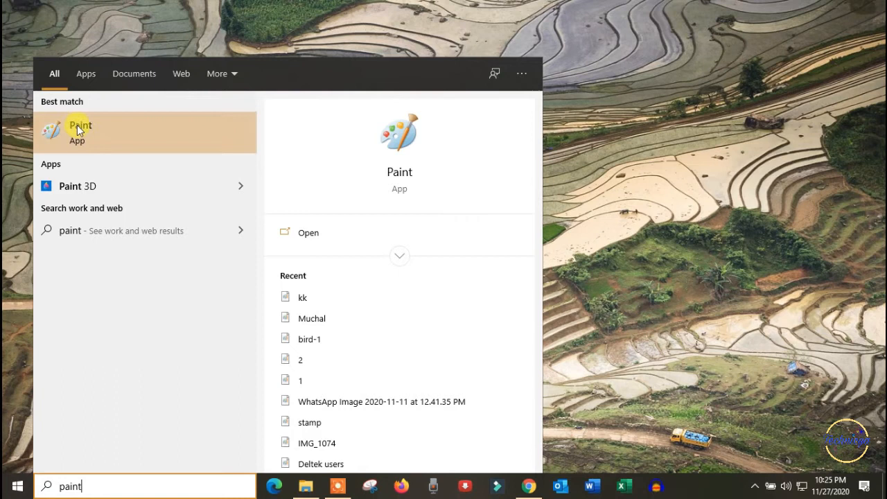
left_click(82, 186)
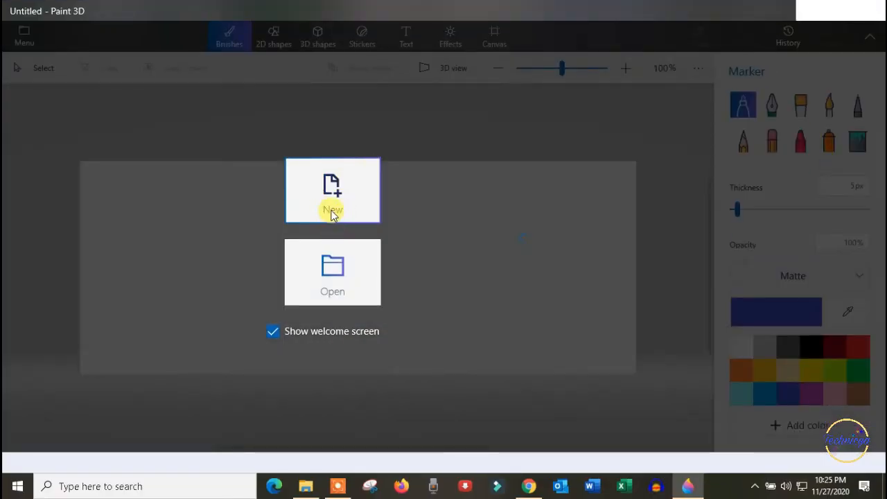
left_click(332, 199)
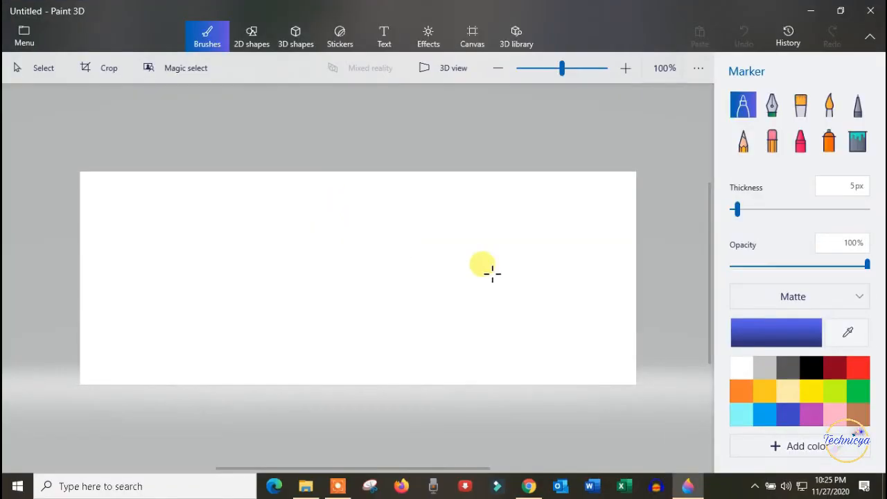
Insert the photo 20160527_1720521 from the Pictures folder onto the canvas and minimise the folder window.
mouse_move(308, 488)
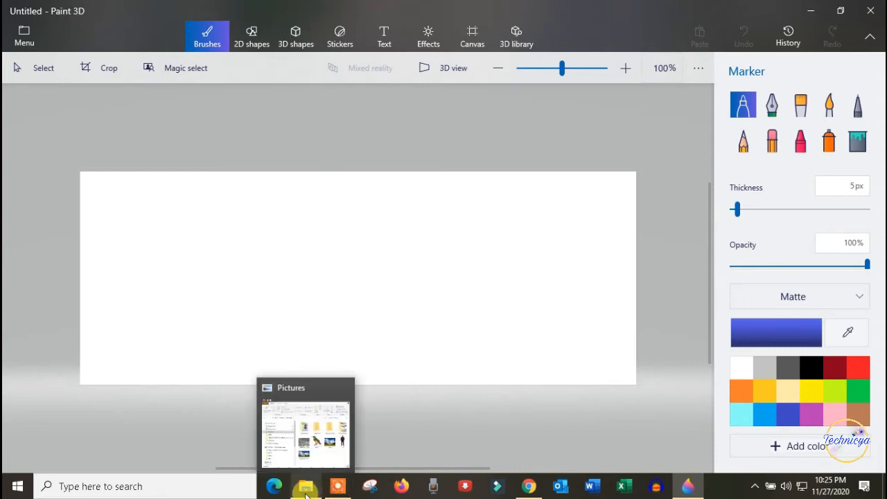
left_click(317, 459)
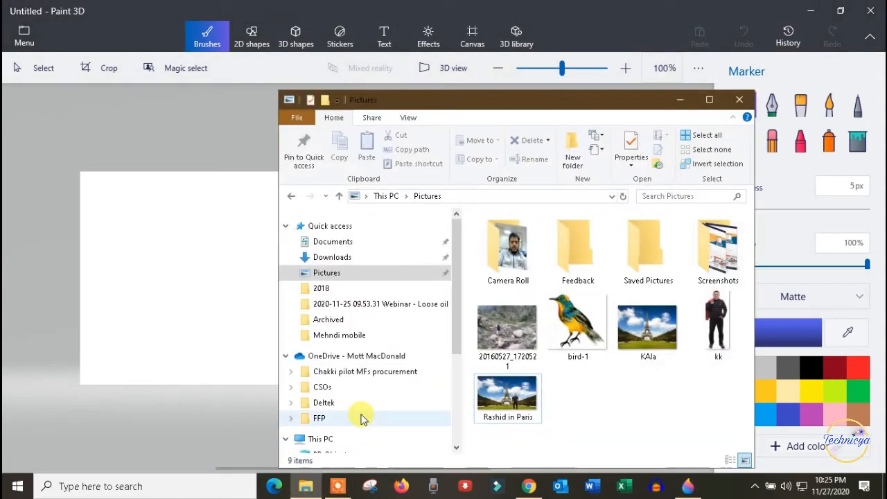
left_click(526, 336)
left_click_drag(223, 285, 194, 279)
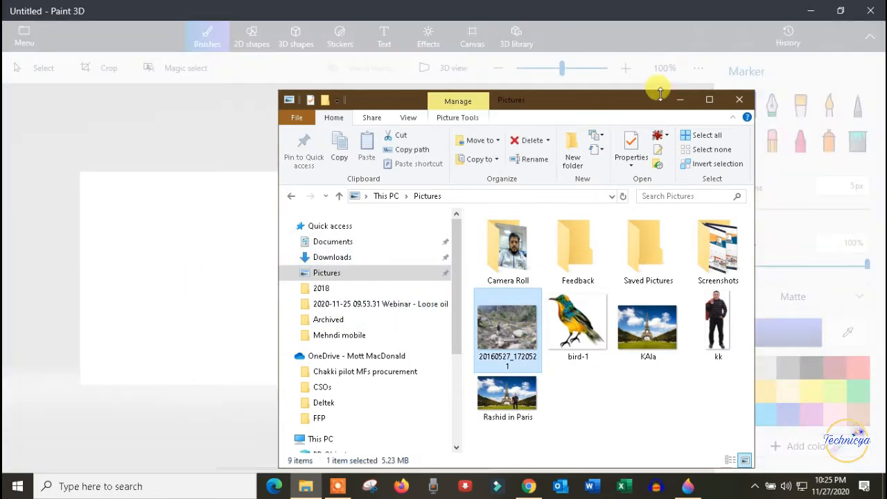
left_click(678, 100)
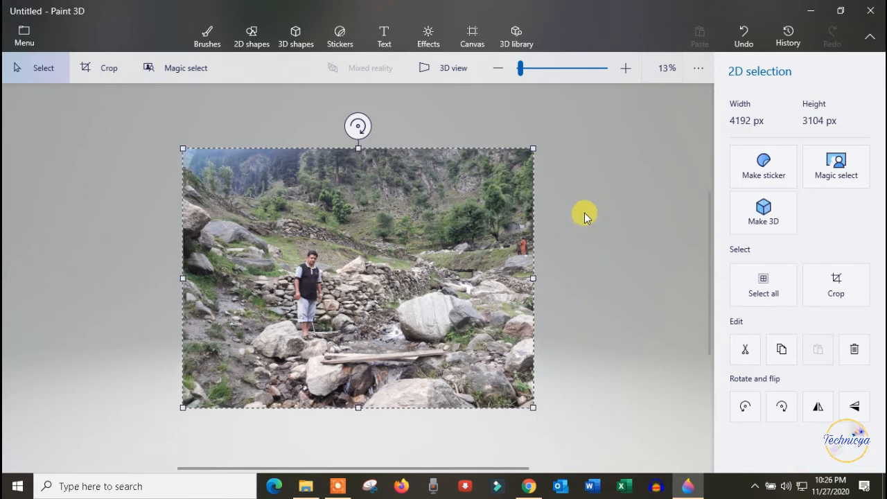
Start Magic select on the photo and narrow the focus area tightly around the standing man to generate the cutout.
left_click(844, 177)
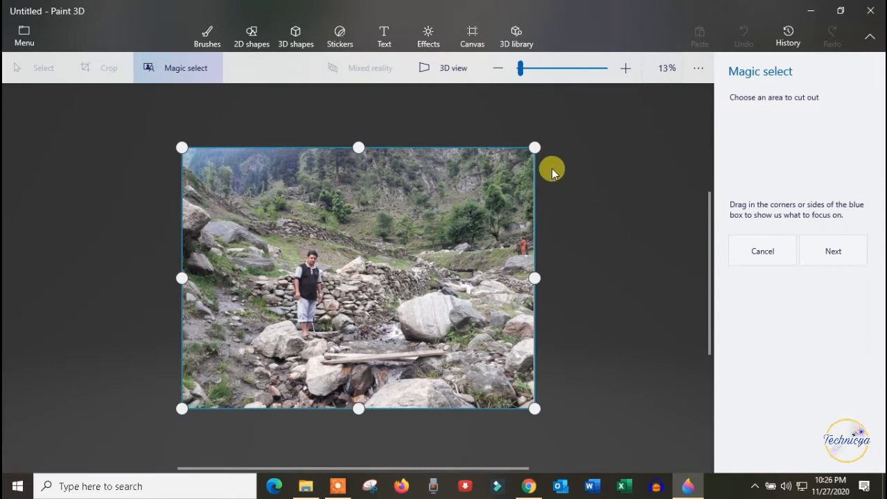
left_click_drag(534, 147, 334, 244)
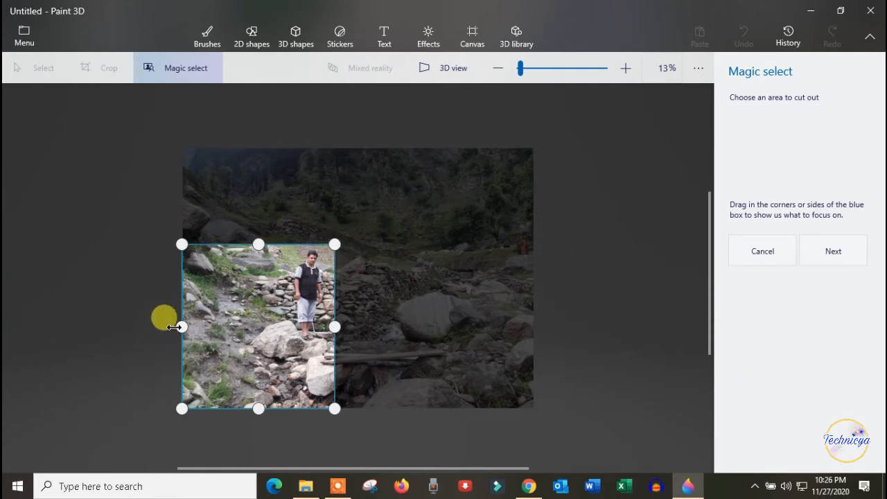
left_click_drag(181, 326, 287, 294)
left_click_drag(334, 408, 330, 350)
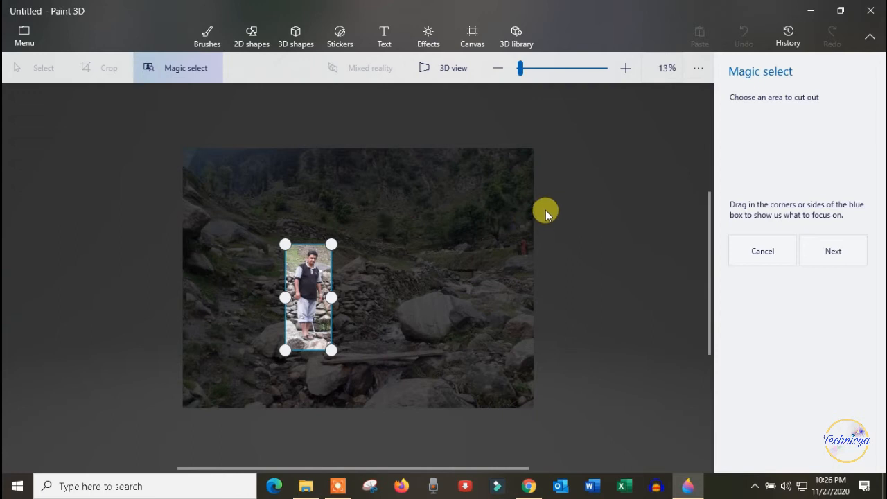
left_click(833, 251)
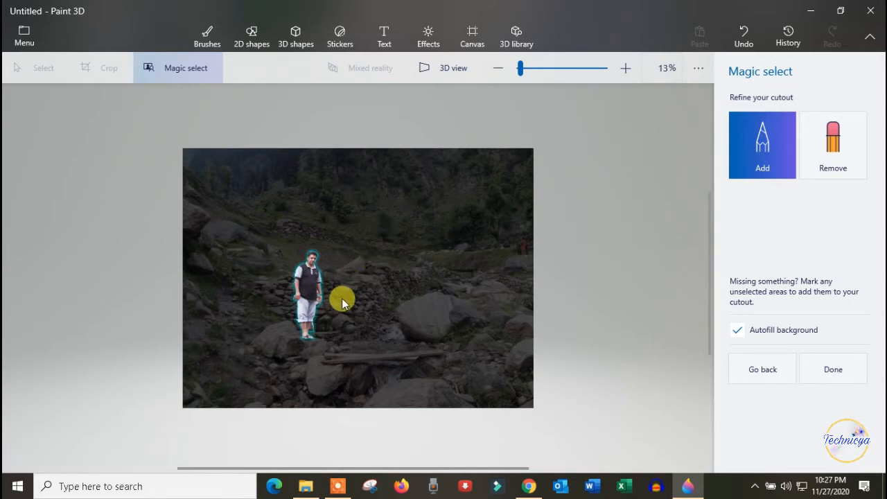
Examine the cutout outline closely around the man's head, arms, hands and legs.
scroll(370, 311, "up", 5)
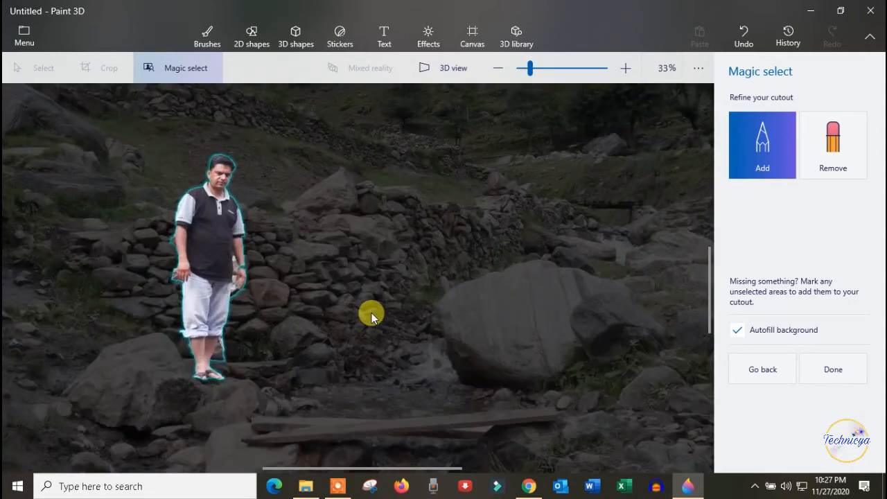
scroll(307, 255, "up", 2)
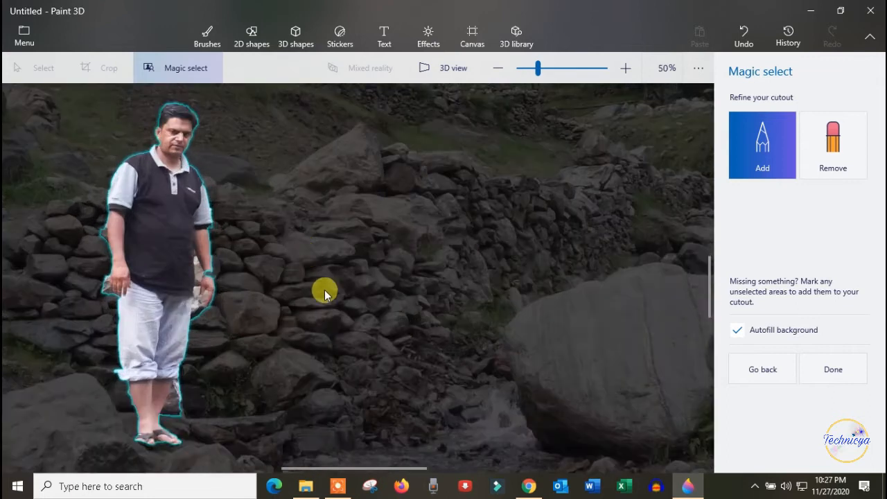
left_click_drag(386, 473, 346, 469)
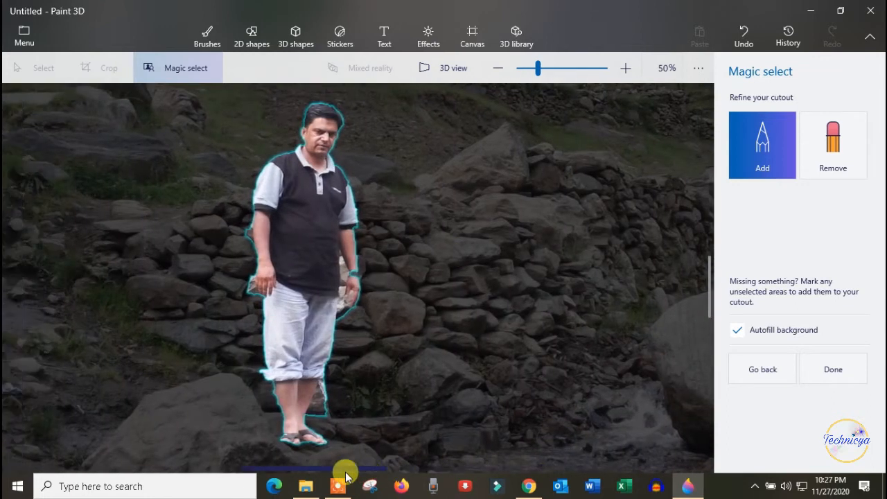
scroll(434, 352, "up", 1)
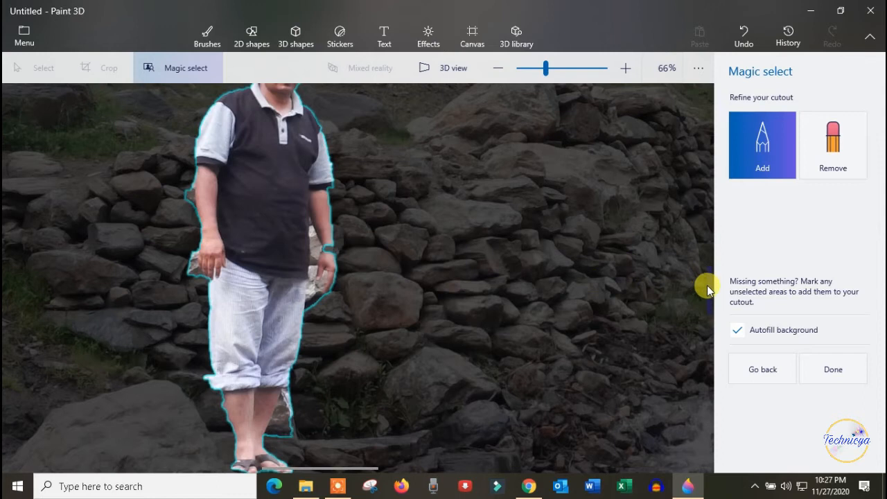
left_click_drag(707, 290, 703, 254)
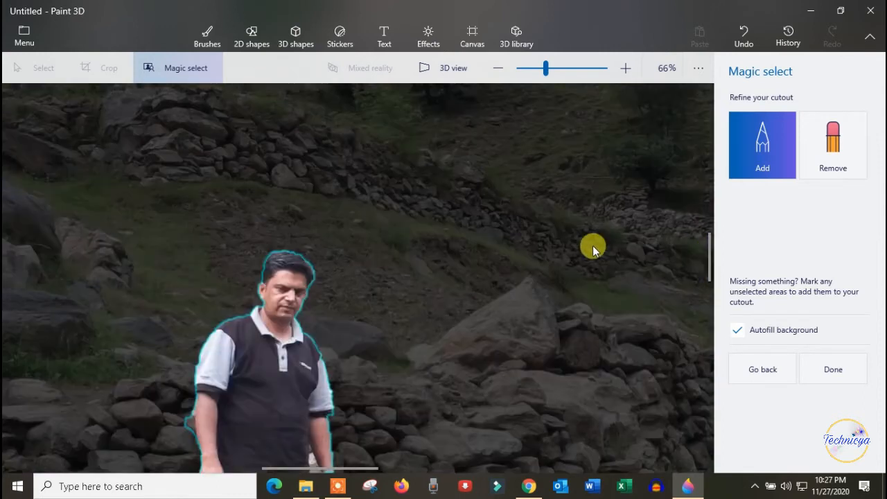
scroll(390, 336, "up", 1)
scroll(389, 336, "up", 1)
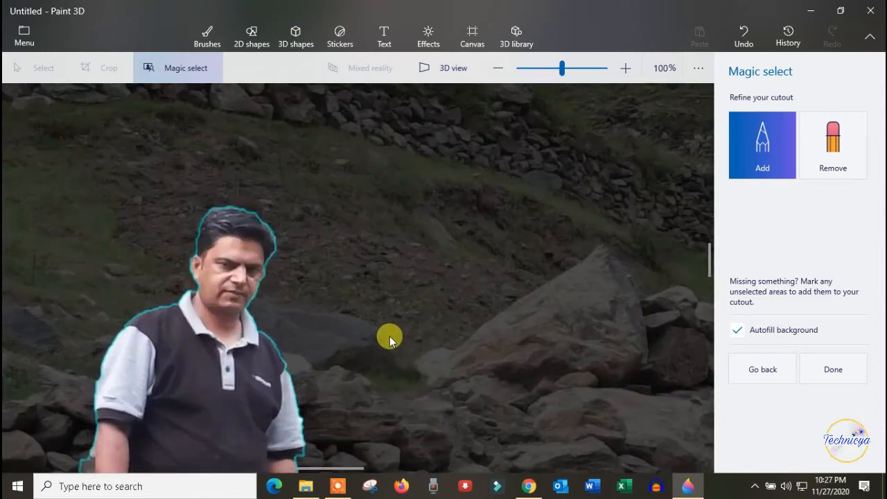
scroll(390, 336, "down", 3)
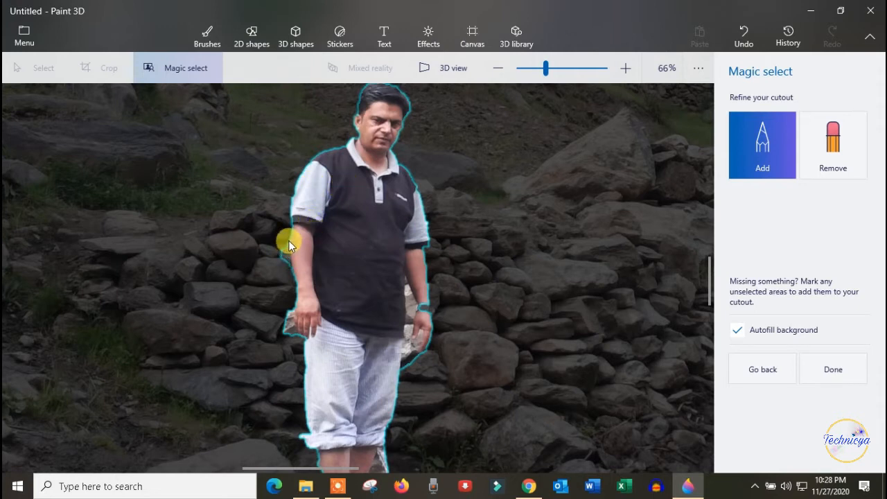
Remove the surplus stone background beside both of the man's arms and hands from the cutout.
left_click(812, 156)
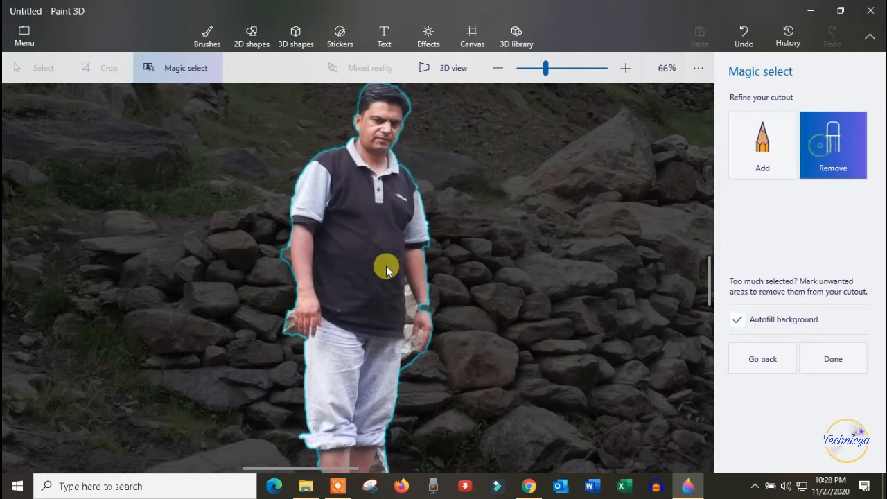
left_click(288, 252)
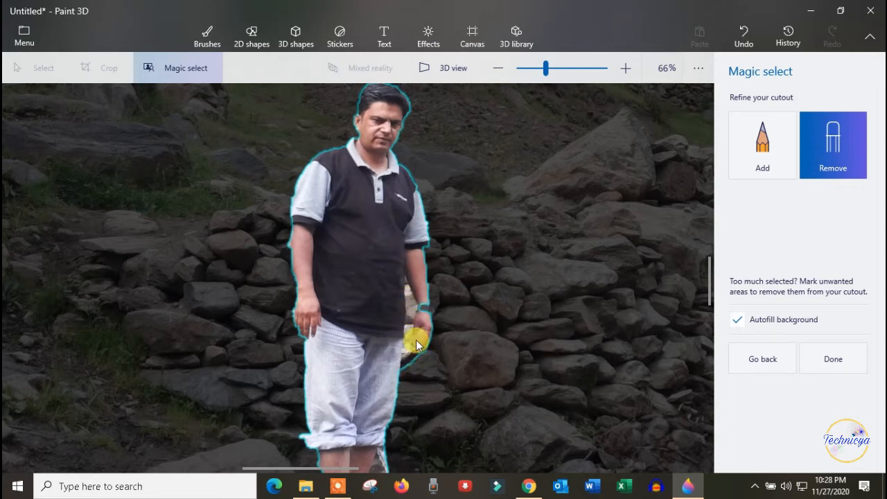
left_click_drag(421, 335, 414, 348)
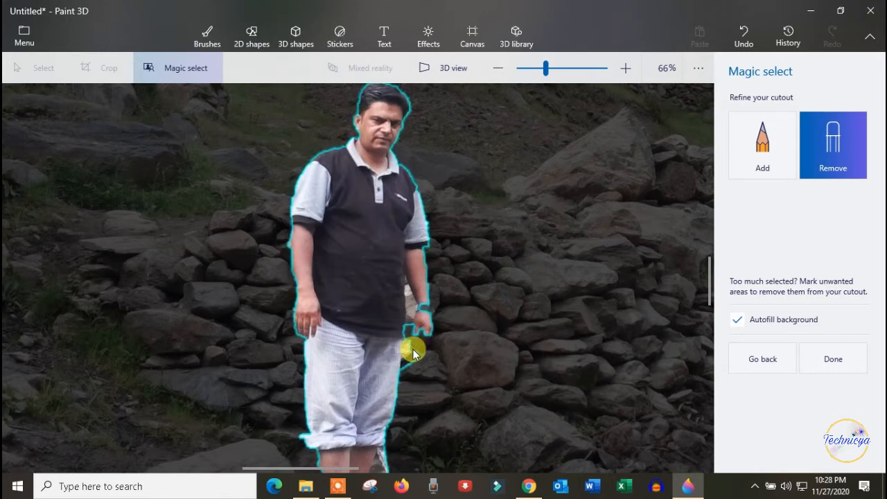
left_click_drag(408, 287, 409, 299)
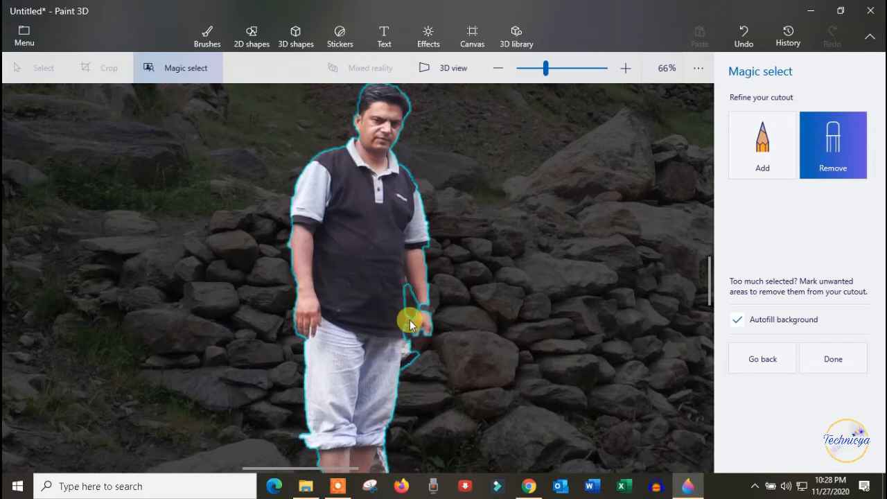
left_click_drag(409, 325, 406, 352)
Add the missing fingers of the hand with the watch to the cutout and remove the extra background beneath them.
scroll(433, 361, "up", 3)
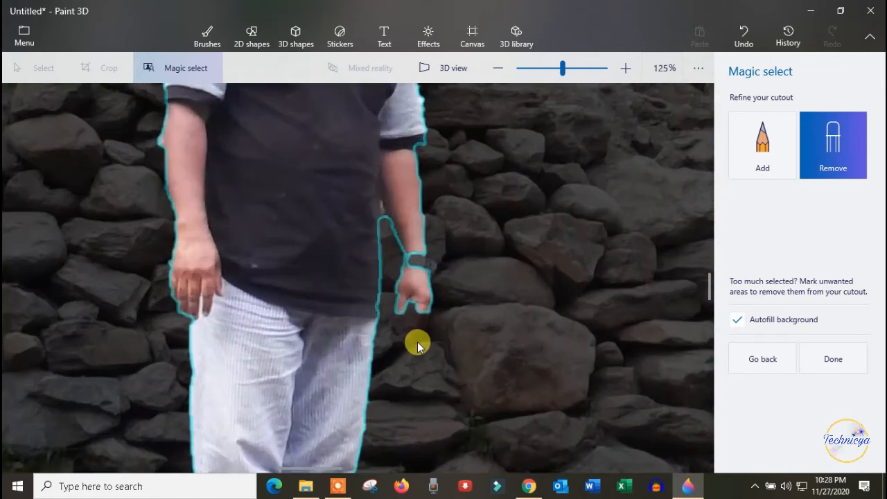
scroll(419, 342, "up", 1)
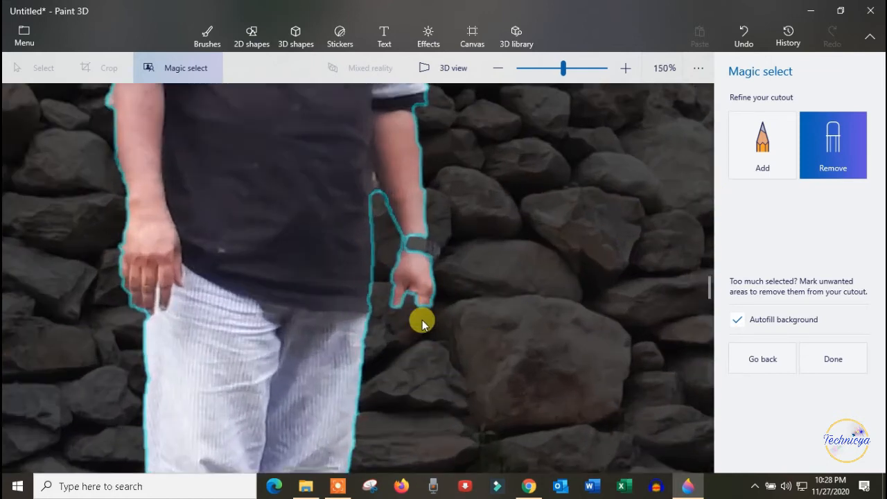
left_click(763, 144)
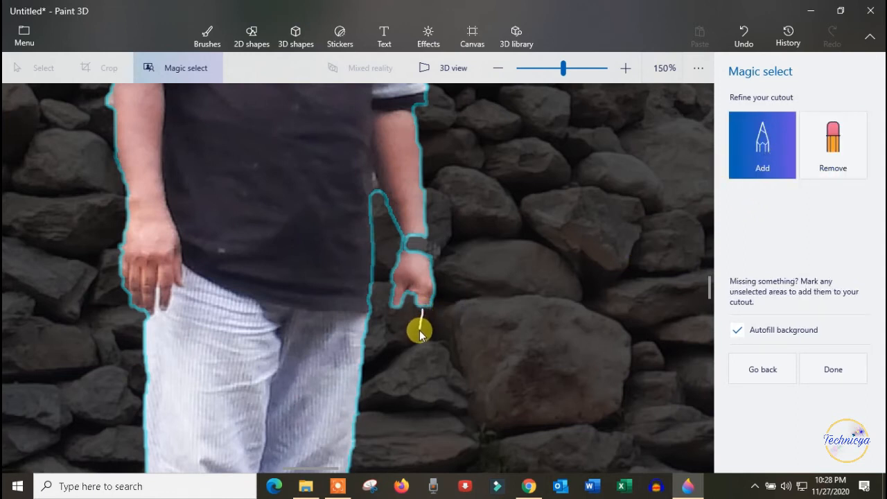
left_click_drag(413, 337, 412, 338)
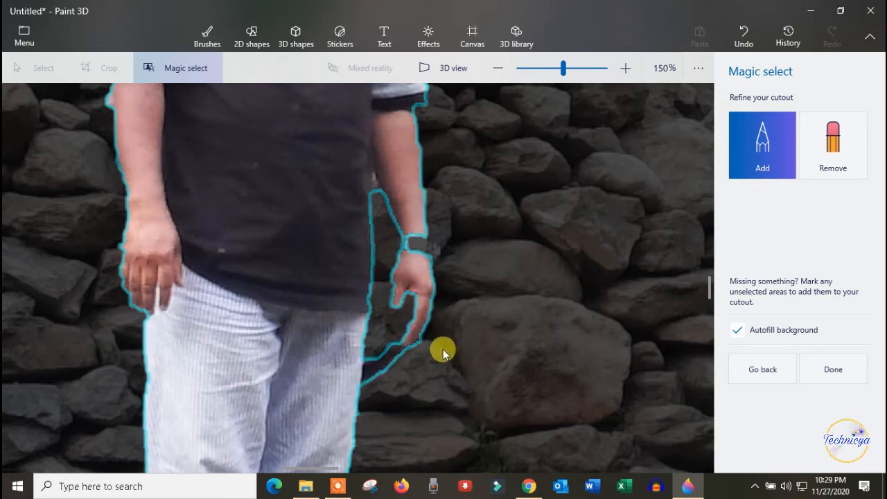
left_click(826, 159)
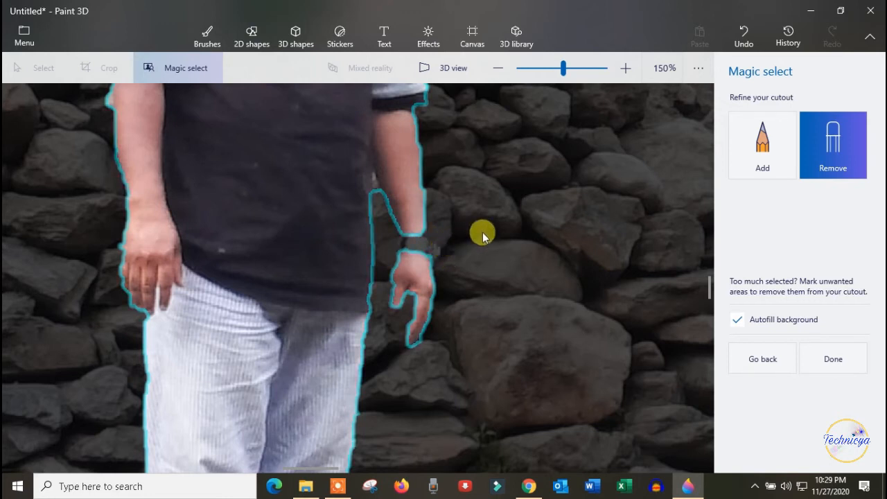
Undo the last refinement, then add the wristwatch to the cutout and remove the rock picked up beside the forearm.
key("ctrl+z")
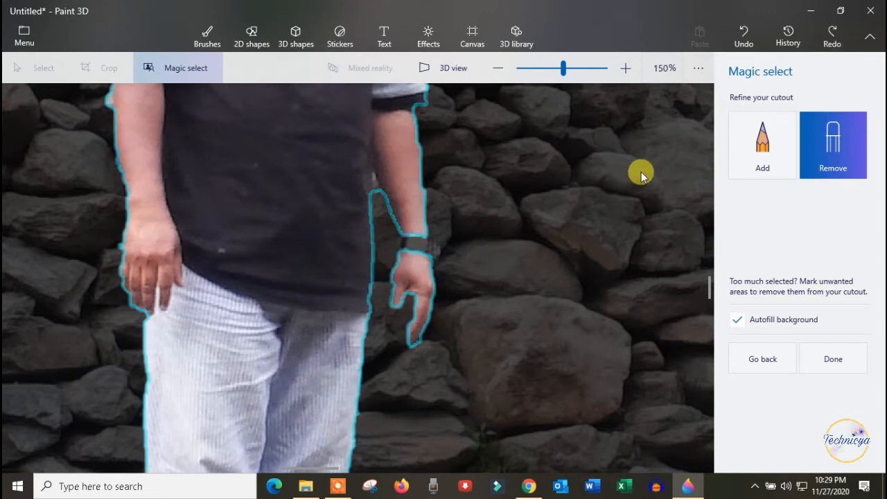
left_click(749, 142)
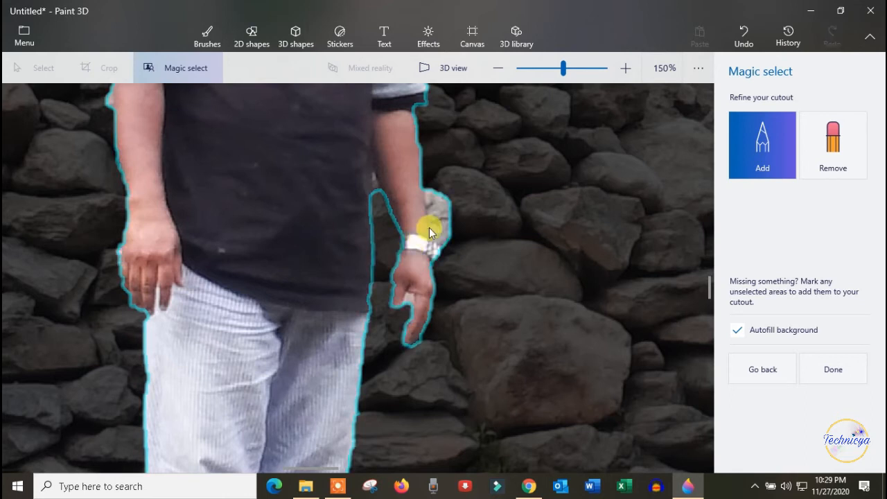
left_click(821, 156)
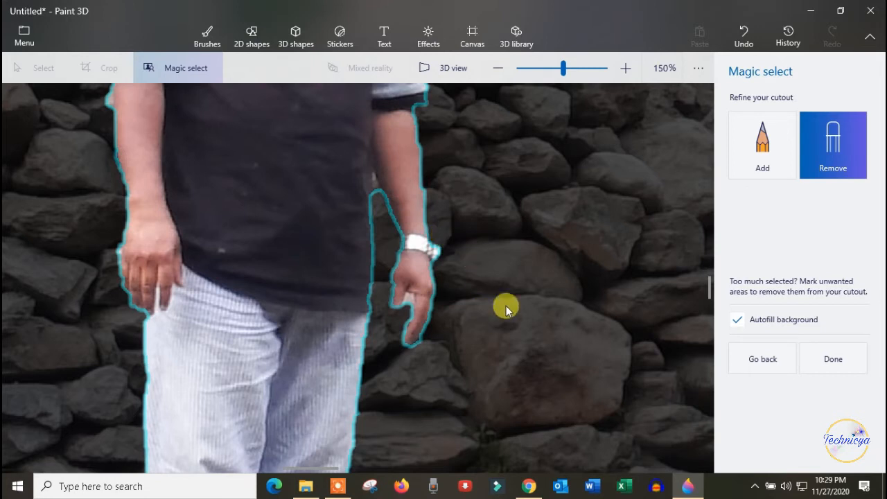
Remove the surplus rock and falling water beside the man's lower leg, below the rolled trouser cuff, from the cutout.
scroll(505, 309, "down", 5)
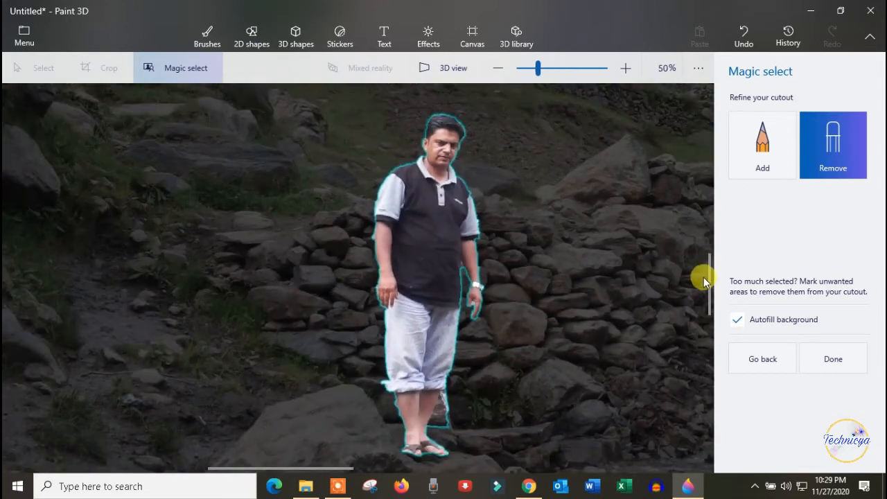
left_click_drag(706, 273, 707, 293)
scroll(504, 323, "up", 5)
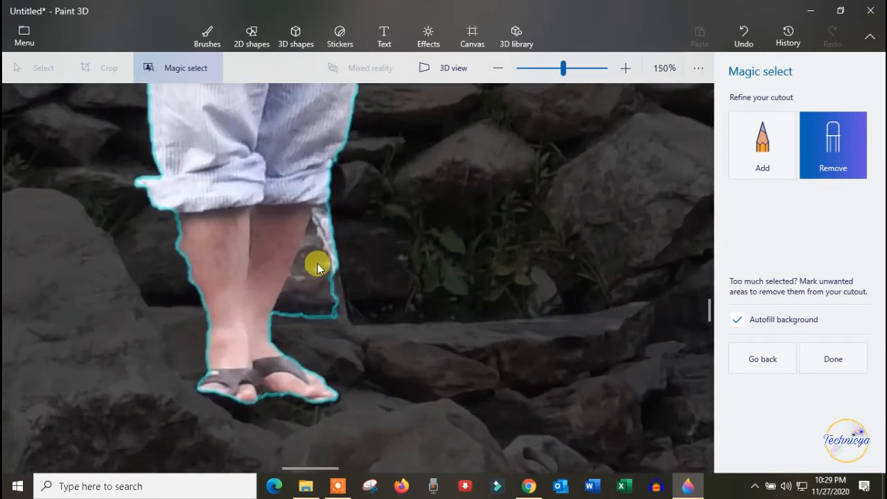
mouse_move(315, 257)
left_mouse_down()
mouse_move(298, 290)
mouse_move(307, 304)
left_mouse_up()
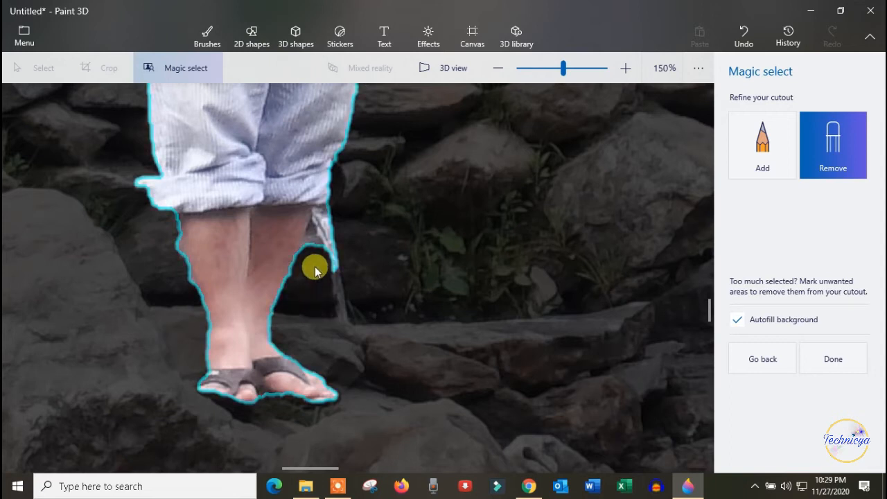
left_click_drag(321, 219, 325, 257)
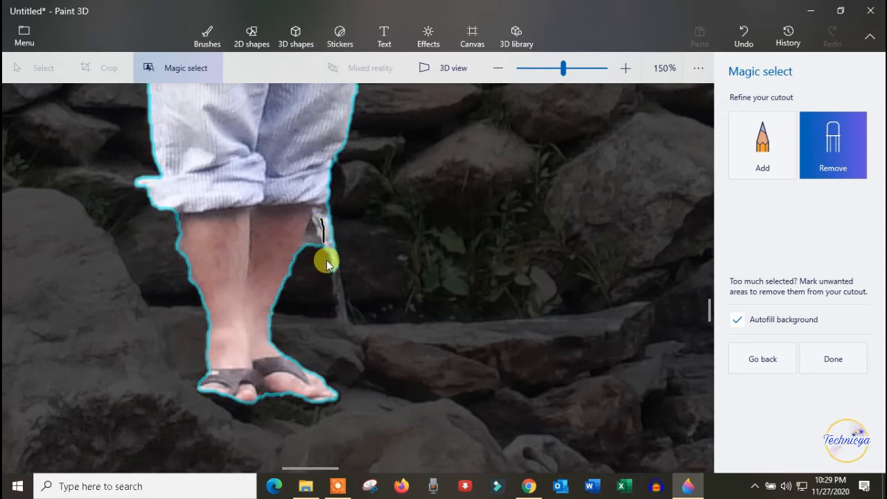
left_click_drag(311, 228, 321, 271)
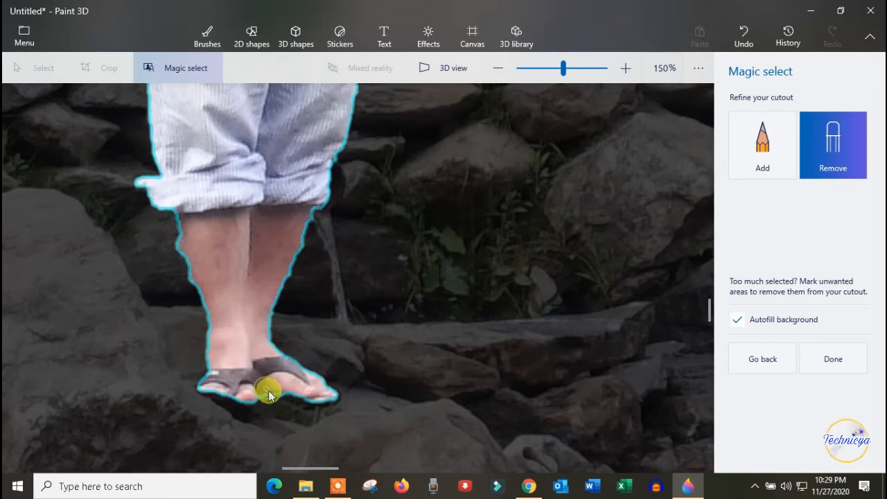
Add the missing sole of the man's sandal to the cutout and remove the surplus rock beneath it.
left_click_drag(270, 397, 325, 388)
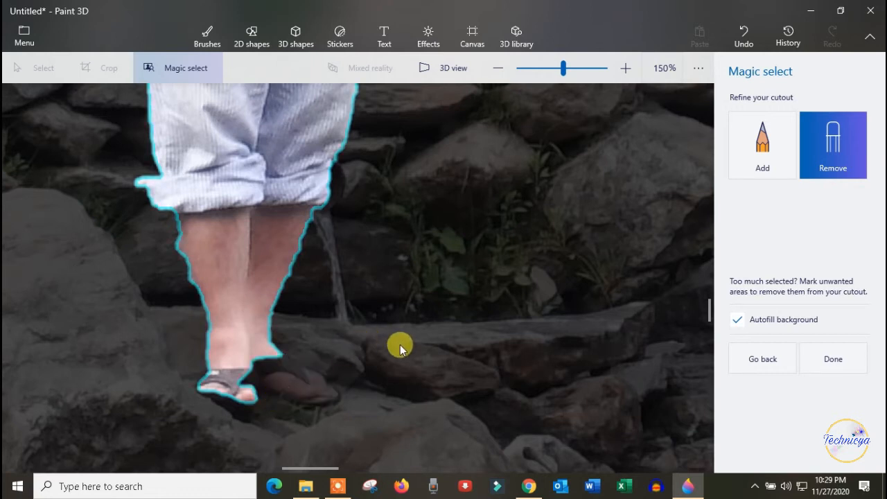
key("ctrl+z")
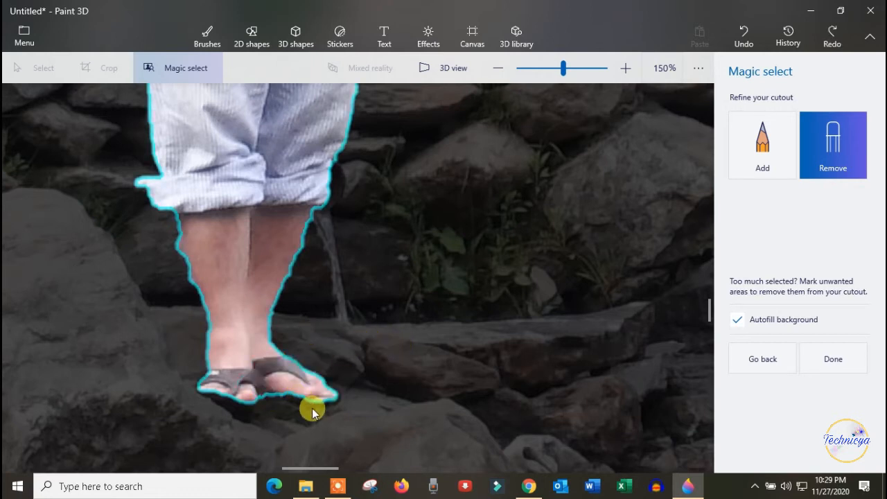
left_click(762, 146)
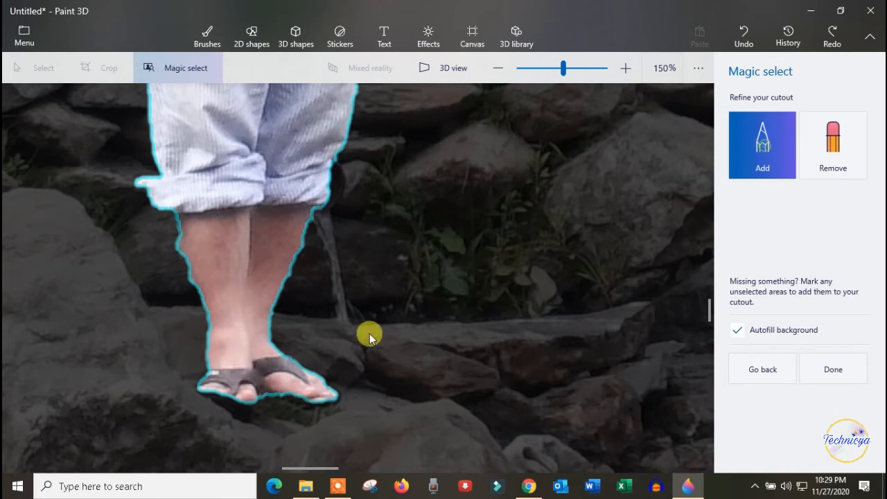
mouse_move(216, 397)
left_mouse_down()
mouse_move(254, 412)
mouse_move(283, 390)
left_mouse_up()
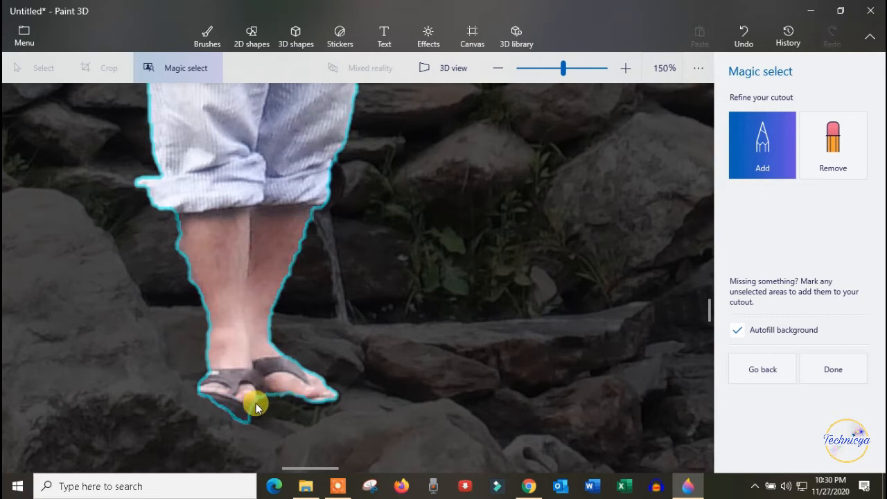
left_click(815, 155)
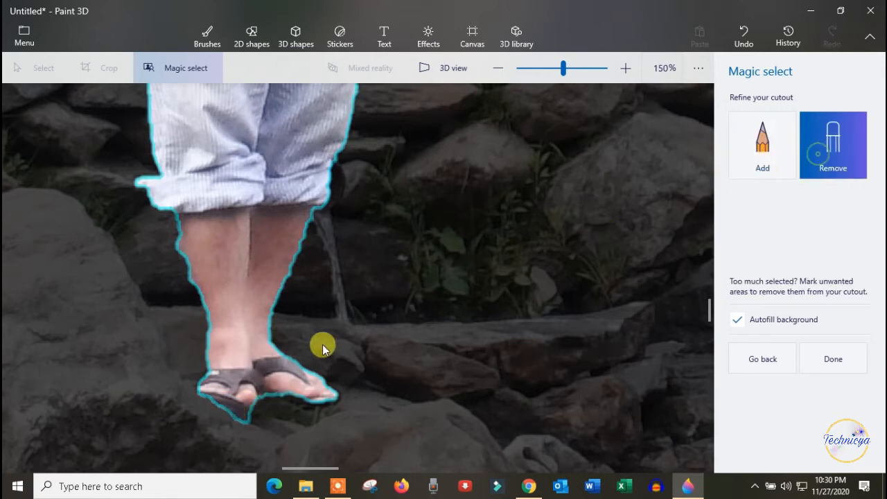
left_click_drag(227, 407, 238, 413)
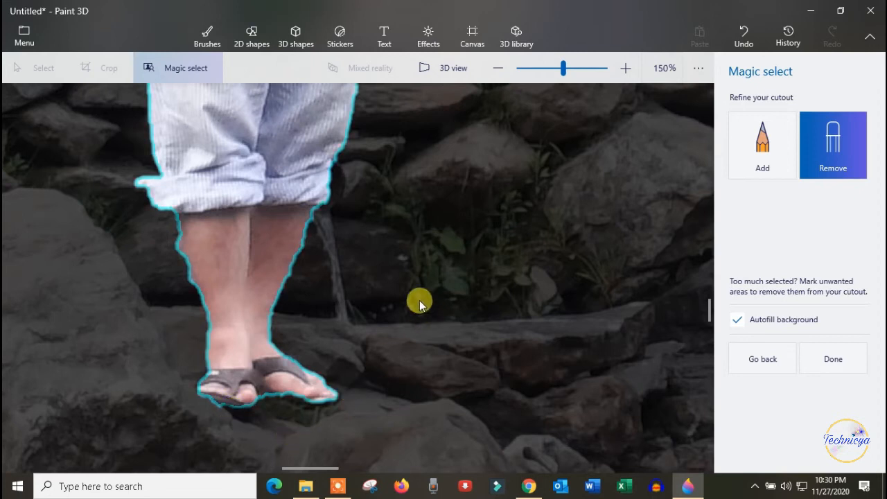
Finish the cutout with the background autofilled and move the man onto the wooden plank across the stream.
scroll(422, 302, "up", 2)
scroll(422, 302, "down", 4)
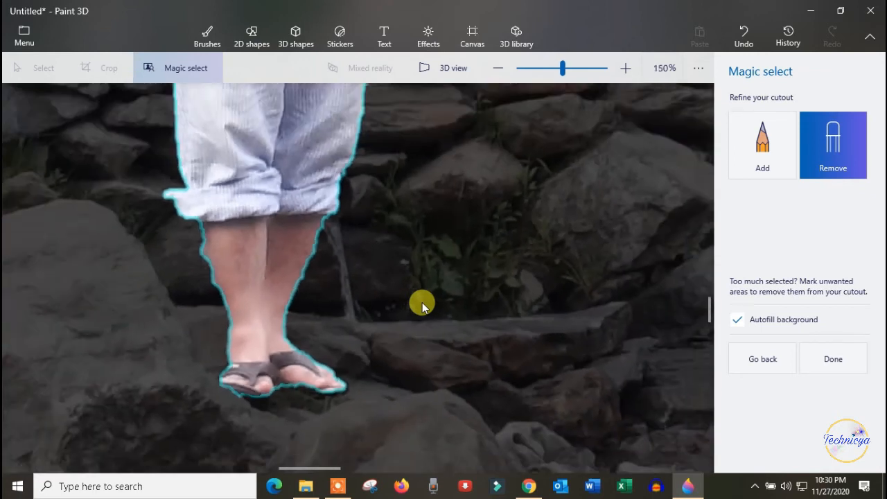
scroll(422, 302, "down", 3)
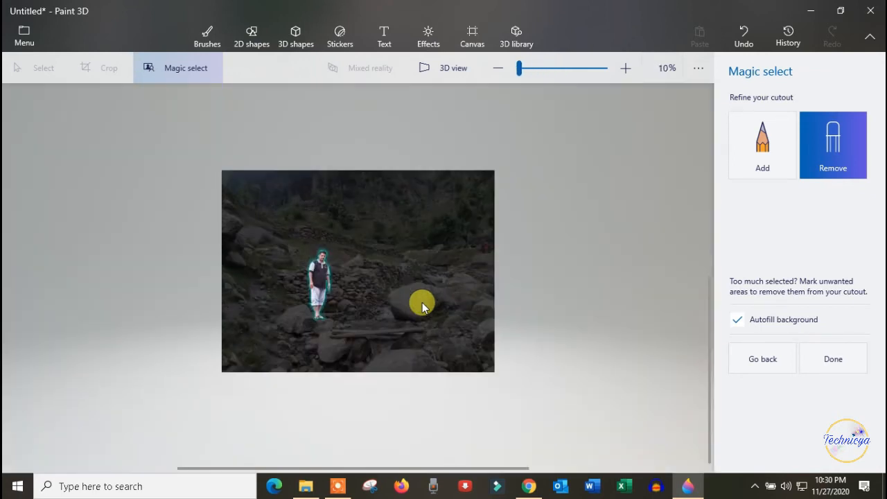
scroll(422, 302, "up", 1)
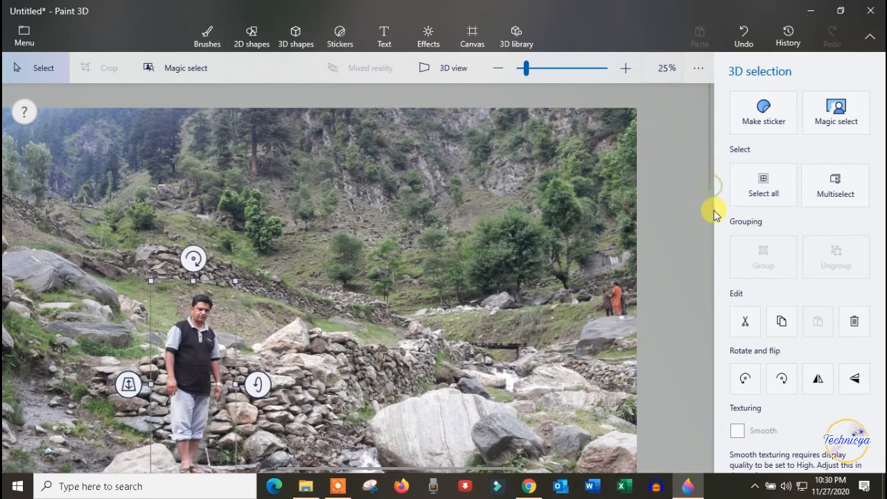
left_click_drag(705, 237, 685, 189)
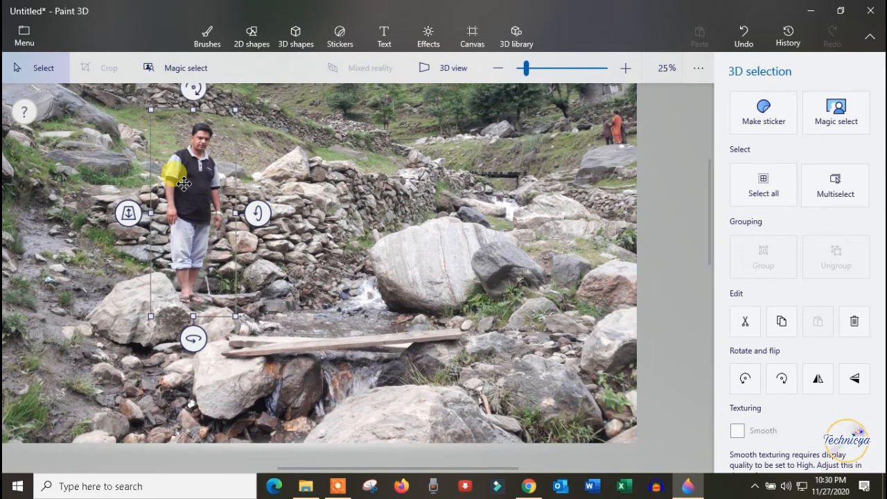
left_click_drag(184, 184, 357, 220)
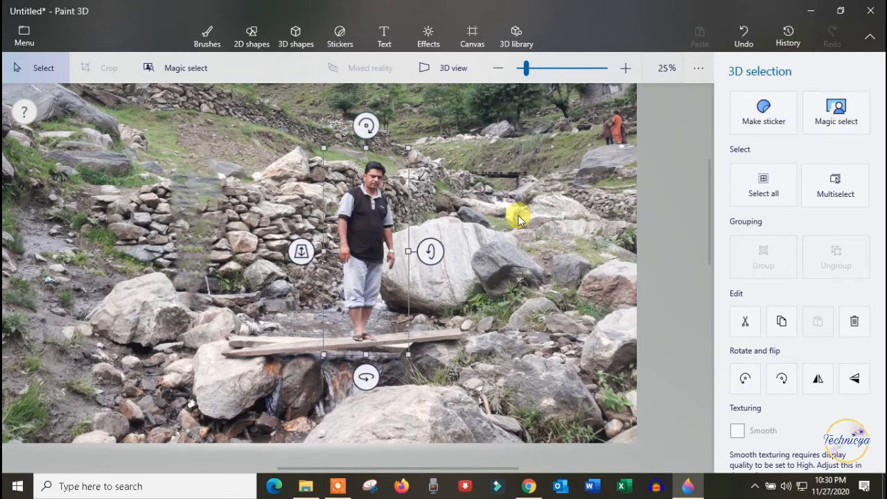
left_click(518, 215)
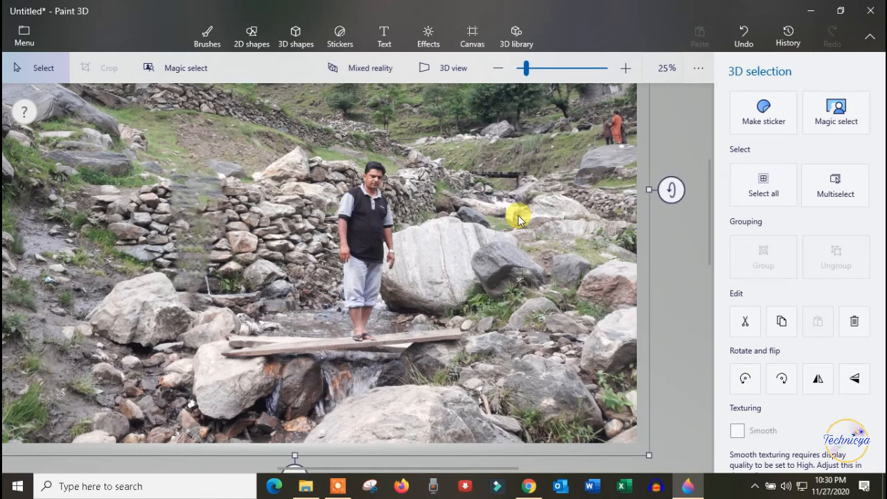
Move the man's cutout from the plank to the boulder beside the stone wall.
left_click(357, 220)
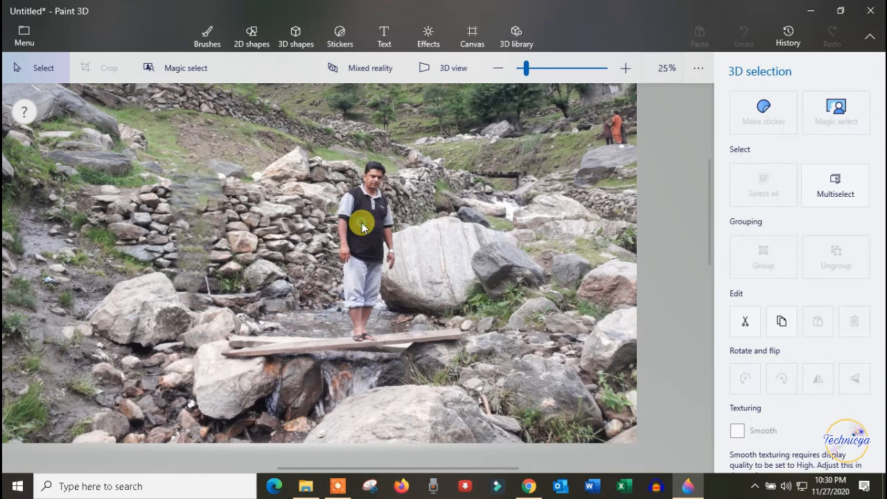
left_click_drag(362, 227, 160, 188)
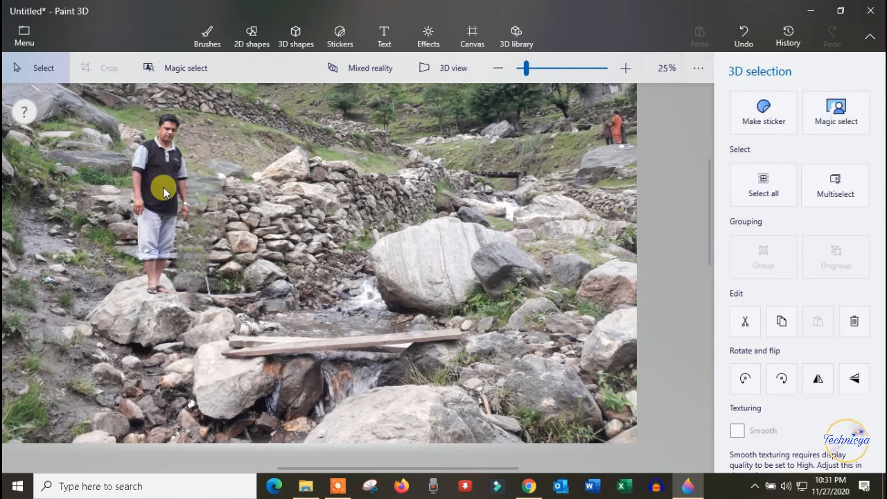
left_click(392, 158)
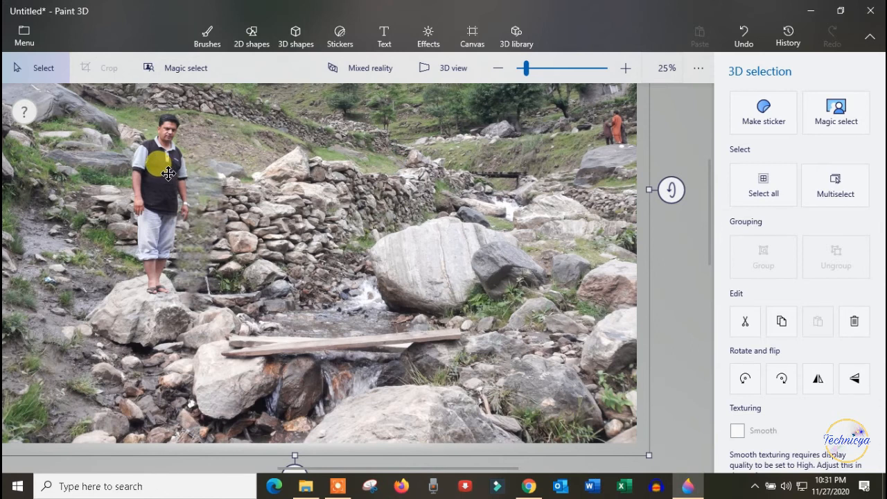
Move the man's cutout from the boulder back to the middle of the wooden plank and deselect it.
left_click(168, 173)
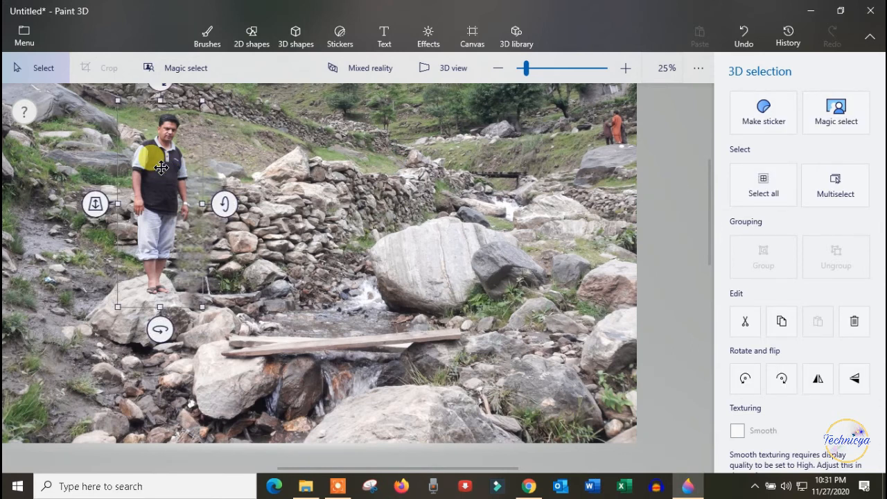
left_click_drag(161, 168, 350, 215)
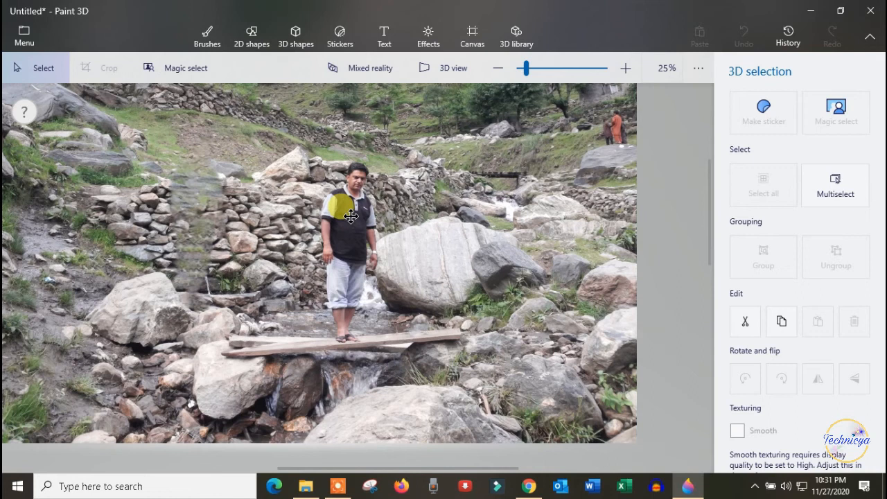
left_click_drag(351, 216, 350, 215)
left_click(532, 245)
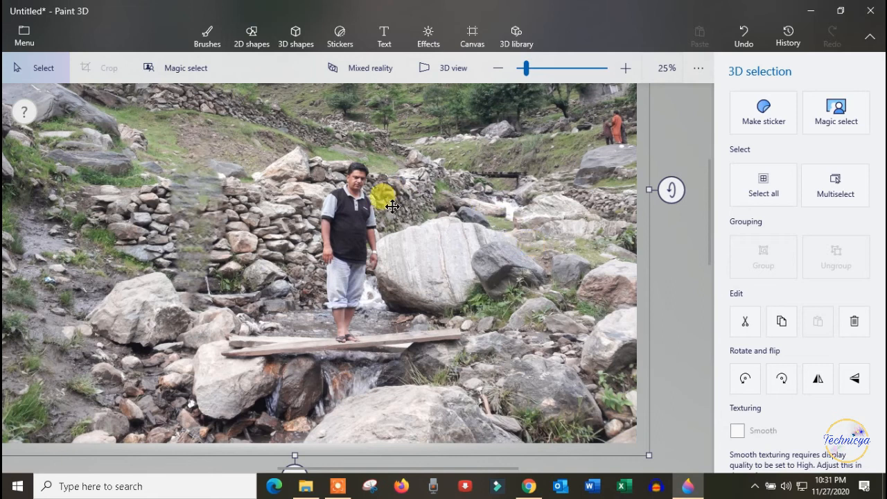
Scale the man's cutout down with his feet kept on the plank and try rotating it in 3D.
left_click(350, 213)
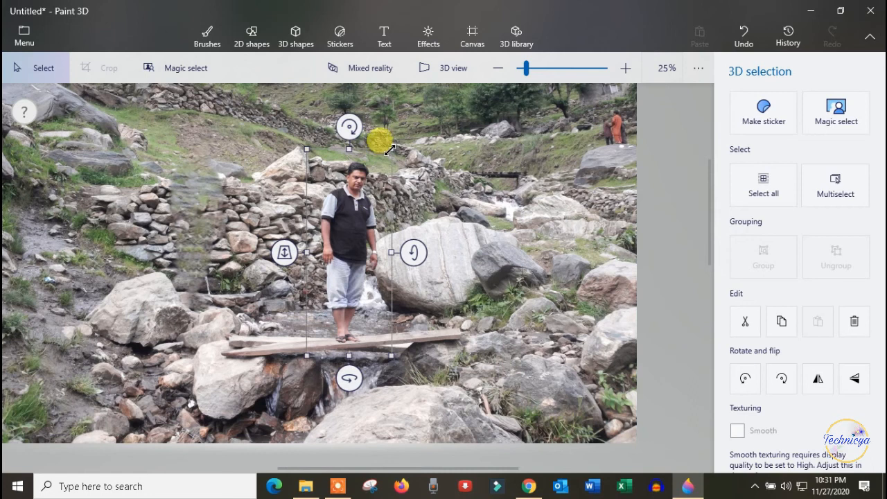
left_click_drag(390, 149, 366, 196)
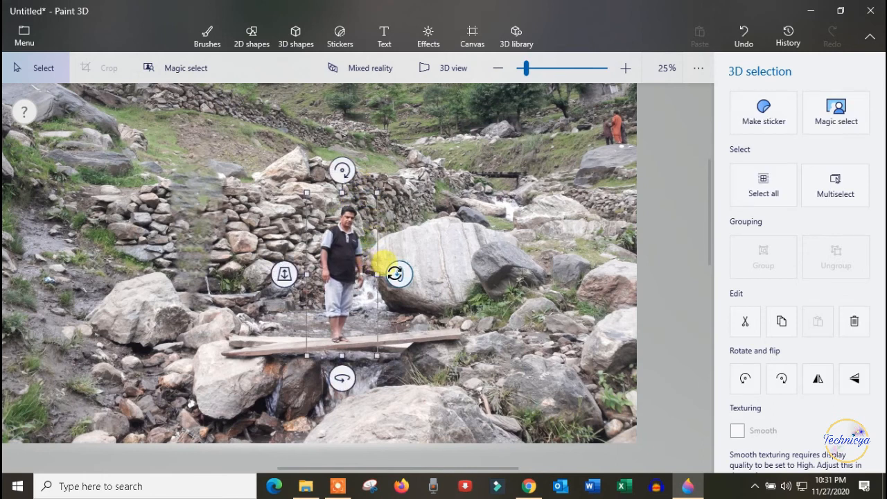
left_click_drag(394, 273, 374, 263)
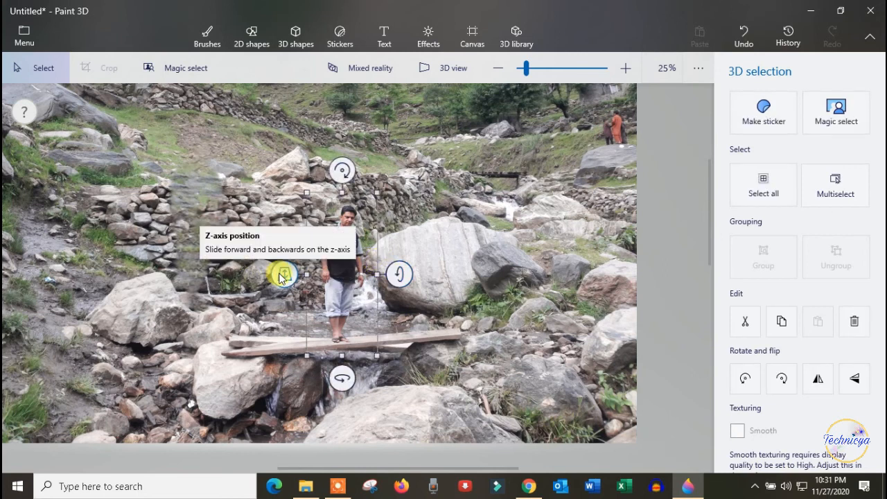
left_click_drag(340, 377, 387, 385)
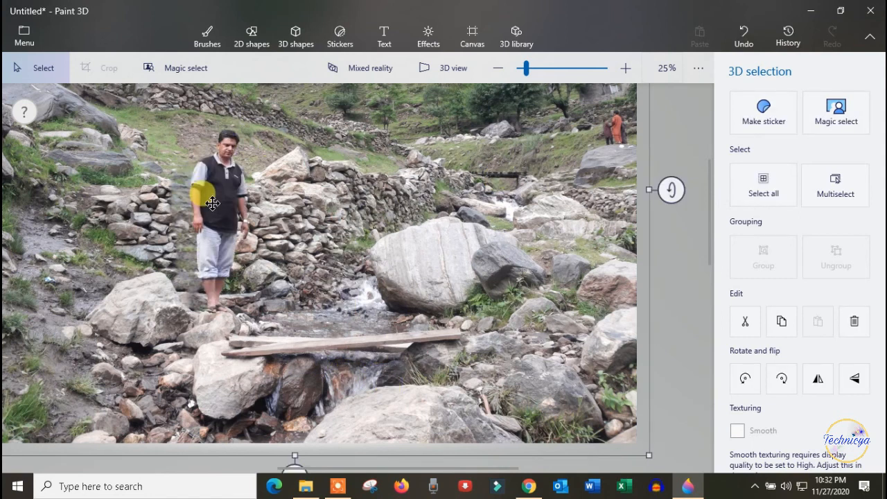
Move the man from the stone wall onto the wooden plank and scale him down by about a fifth.
left_click_drag(213, 197, 368, 227)
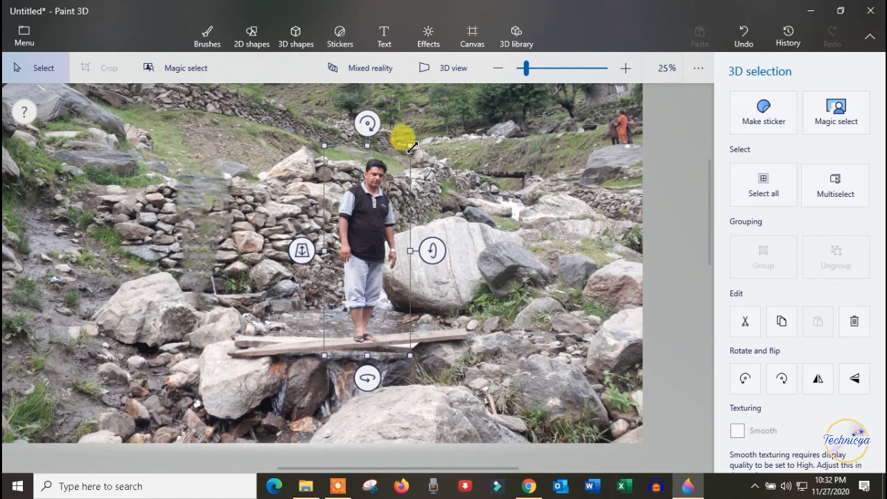
left_click_drag(411, 143, 384, 191)
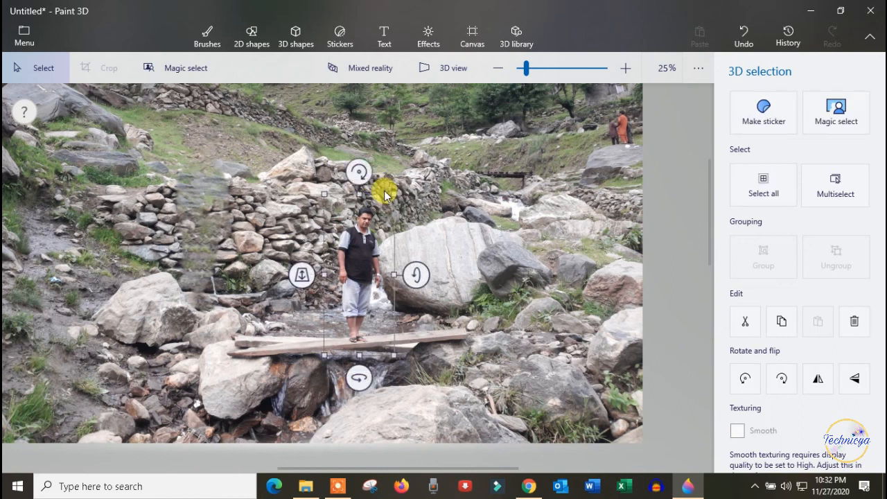
left_click(475, 193)
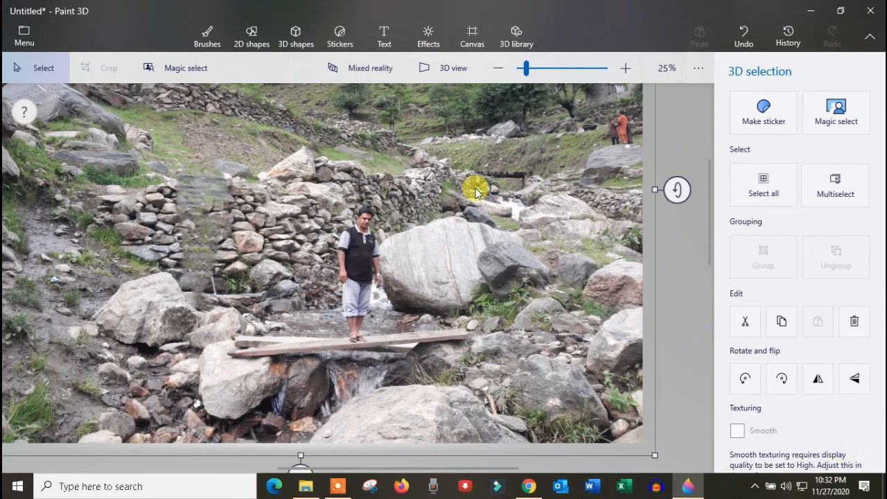